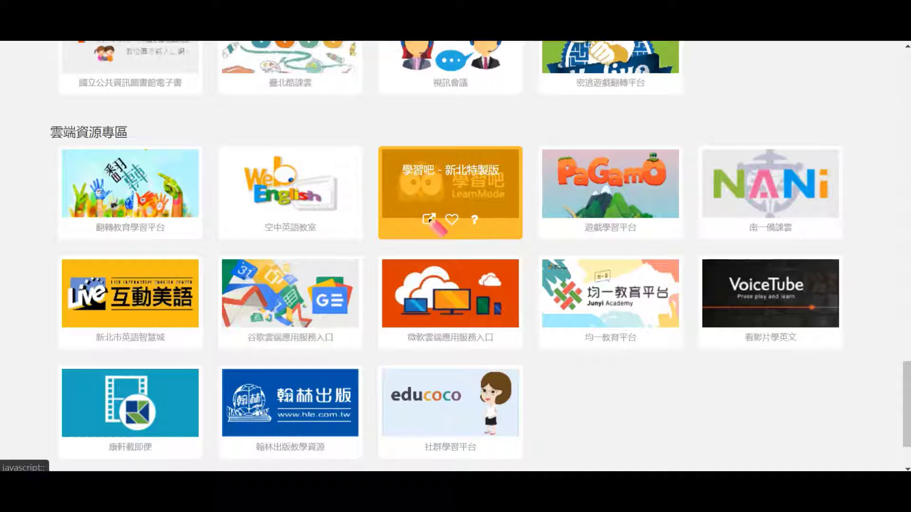
- Open the 學習吧 - 新北特製版 cloud resource and go to the account's 個人設定 page
left_click(429, 219)
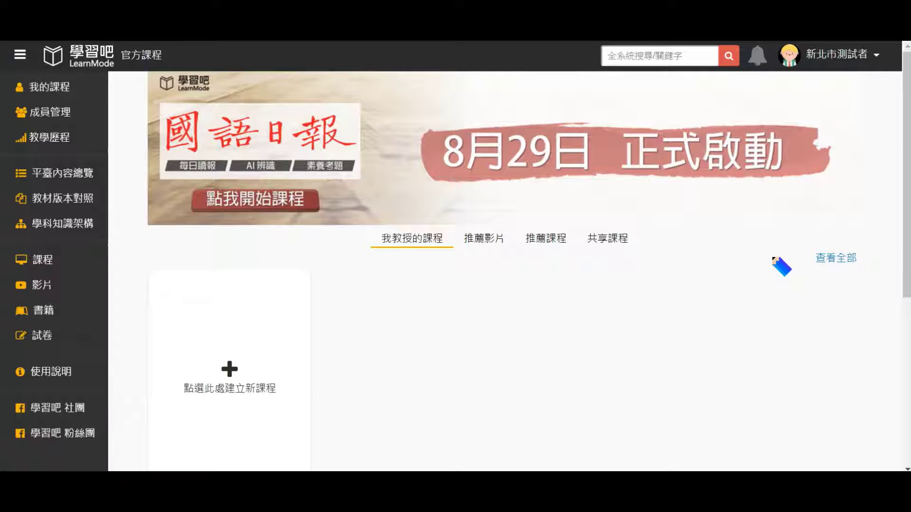
left_click(829, 58)
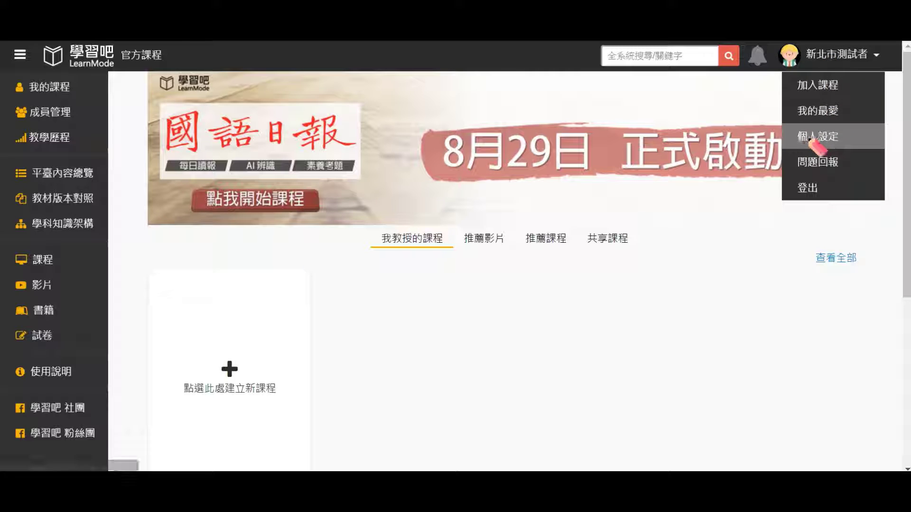
left_click(856, 142)
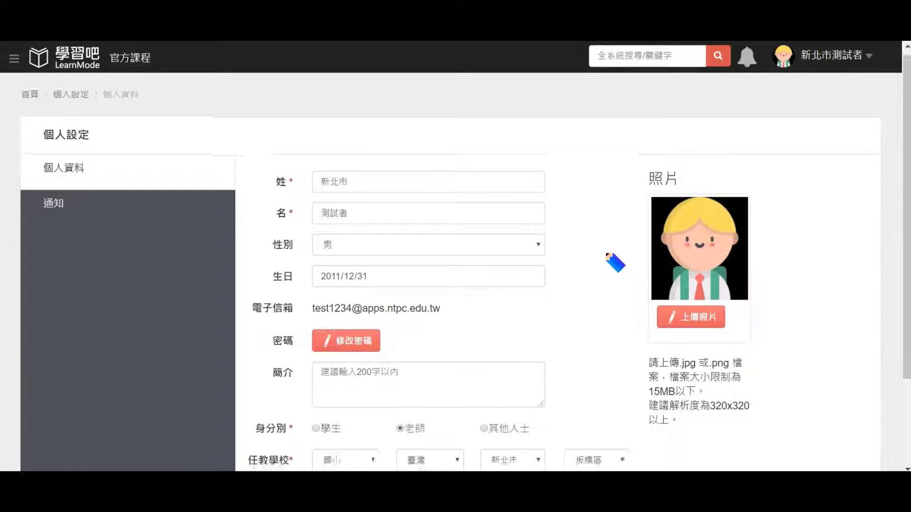
- Review the personal data form, including the password change fields and the 身分別 setting, leaving the password change cancelled
scroll(616, 263, "down", 2)
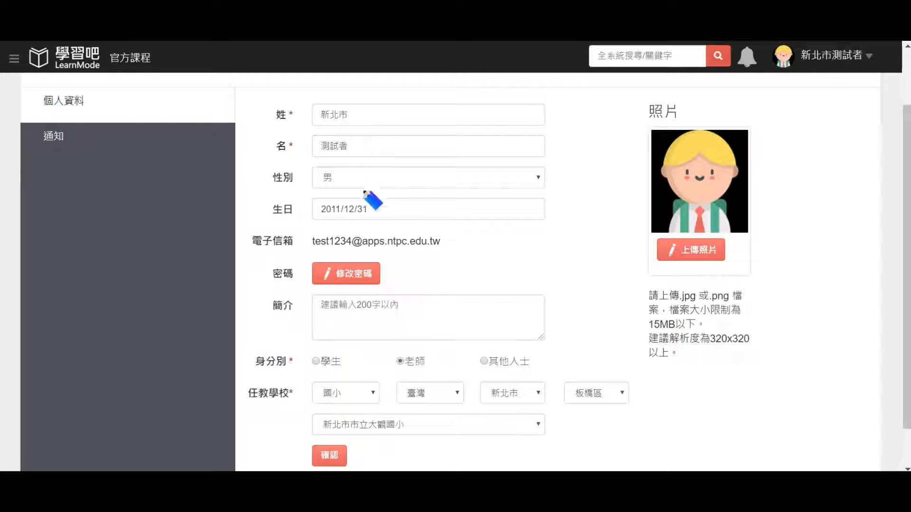
scroll(374, 214, "down", 1)
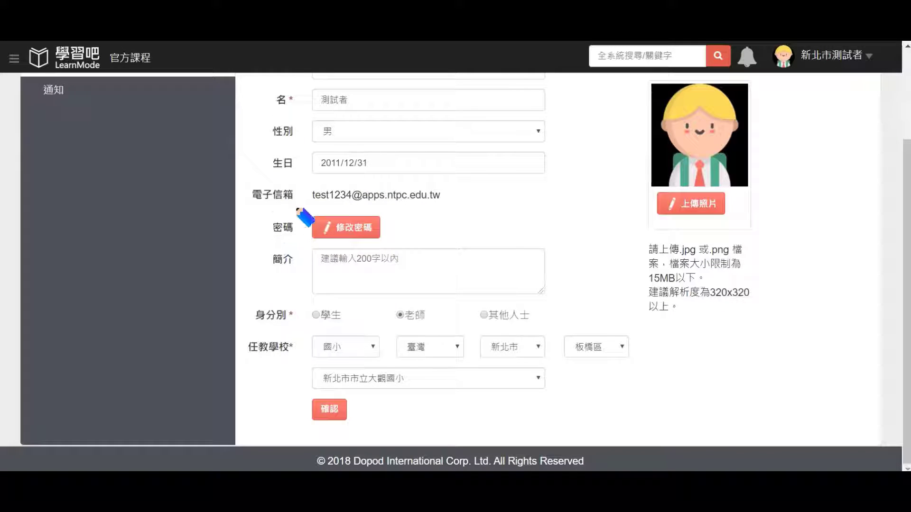
left_click(358, 230)
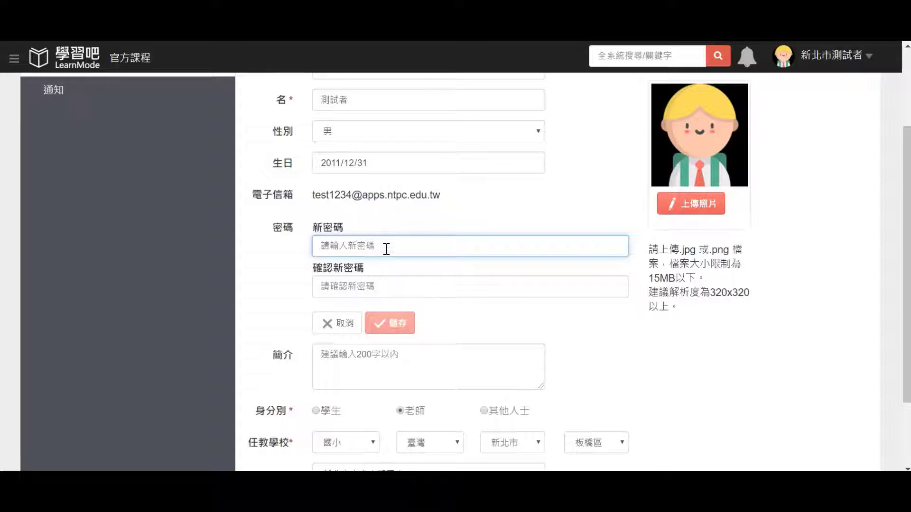
scroll(384, 251, "down", 3)
left_click(351, 226)
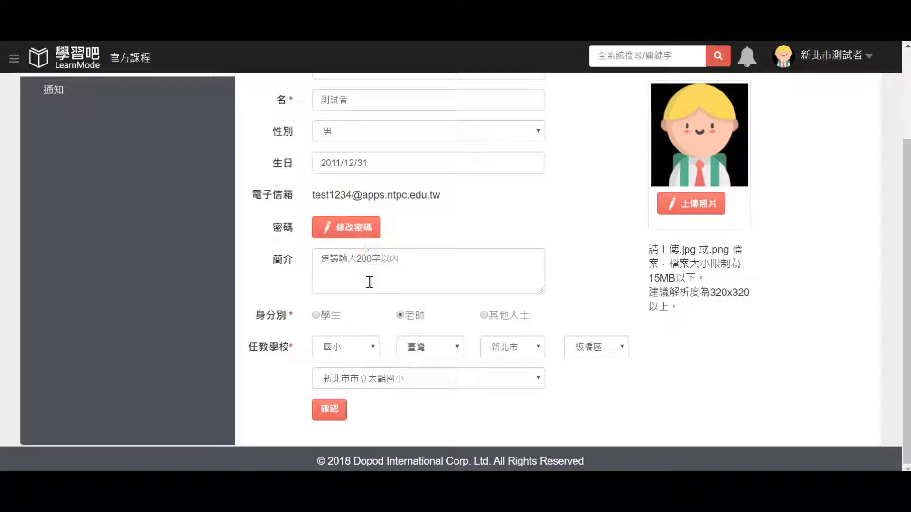
double_click(270, 316)
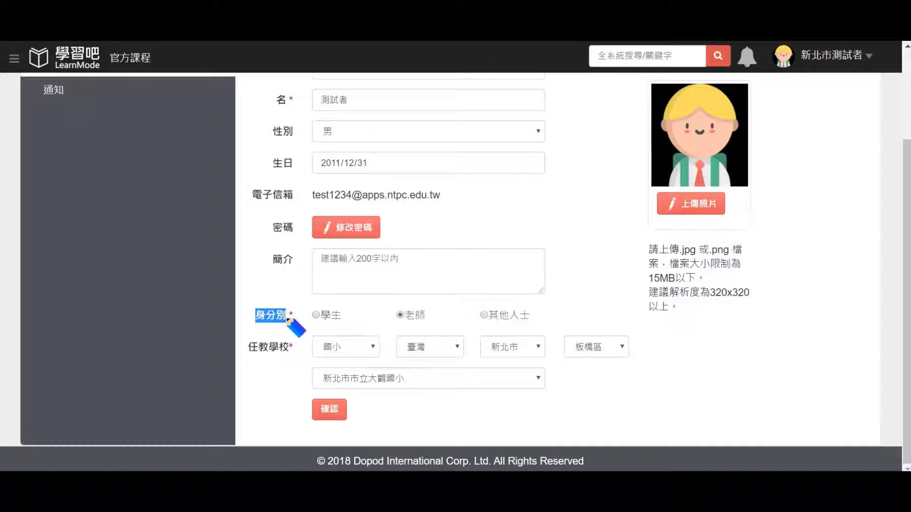
left_click(311, 325)
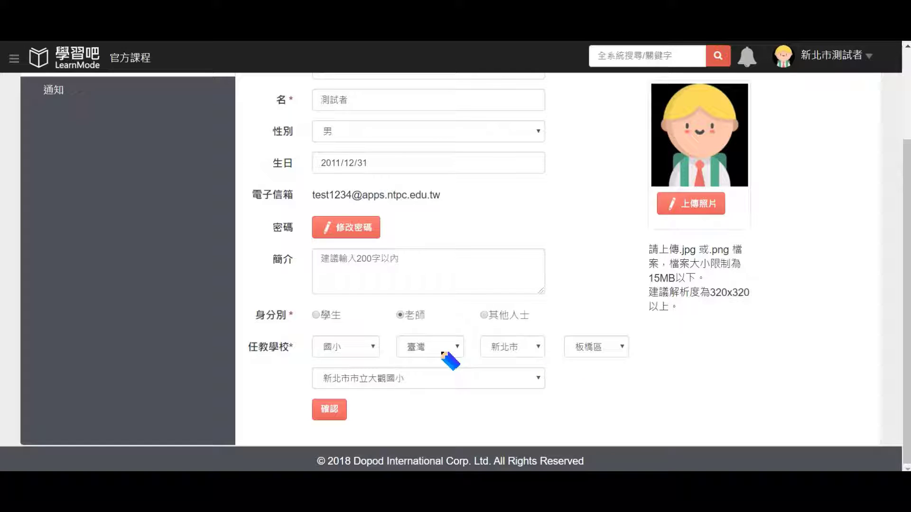
- Examine the city, district and school choices offered for 任教學校 in the personal data form
left_click(515, 350)
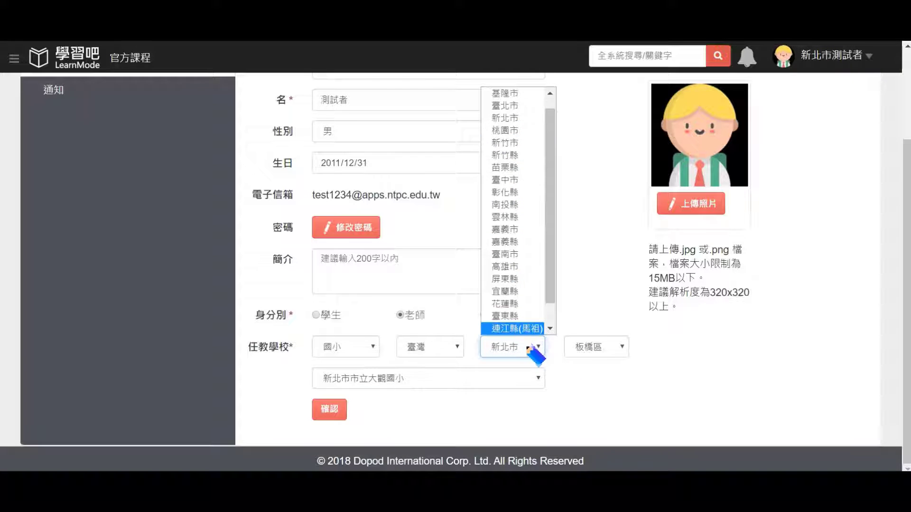
left_click(607, 347)
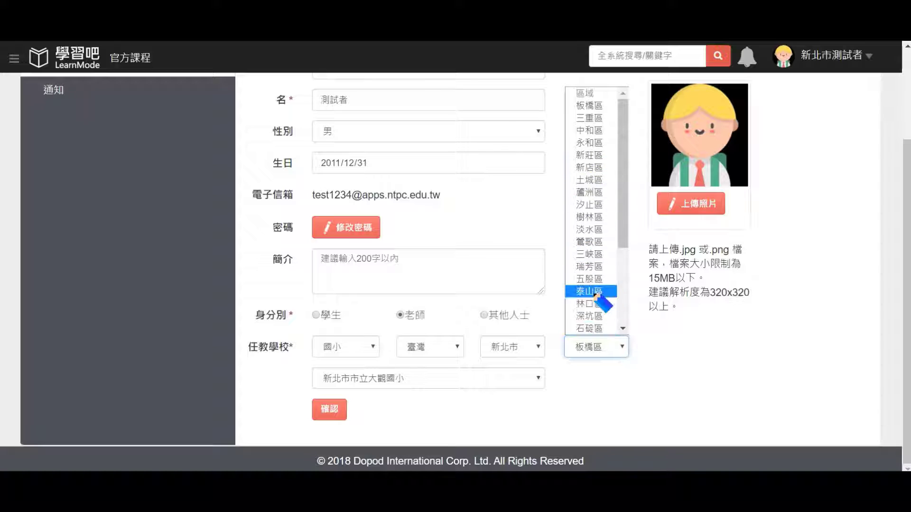
left_click(498, 382)
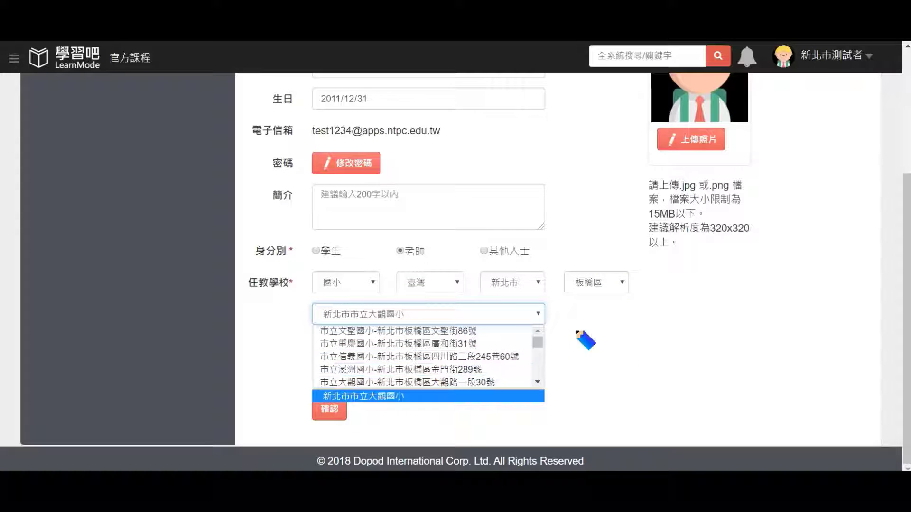
left_click(589, 374)
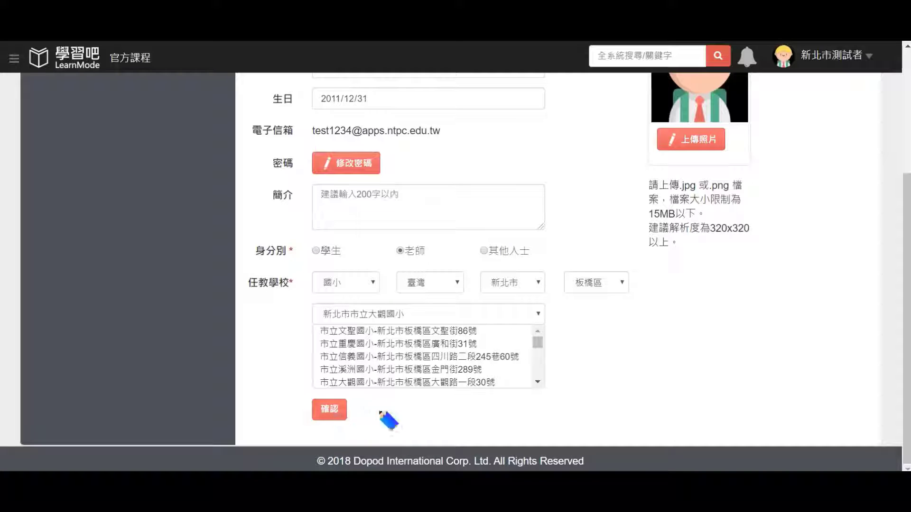
scroll(397, 420, "up", 3)
scroll(397, 421, "up", 1)
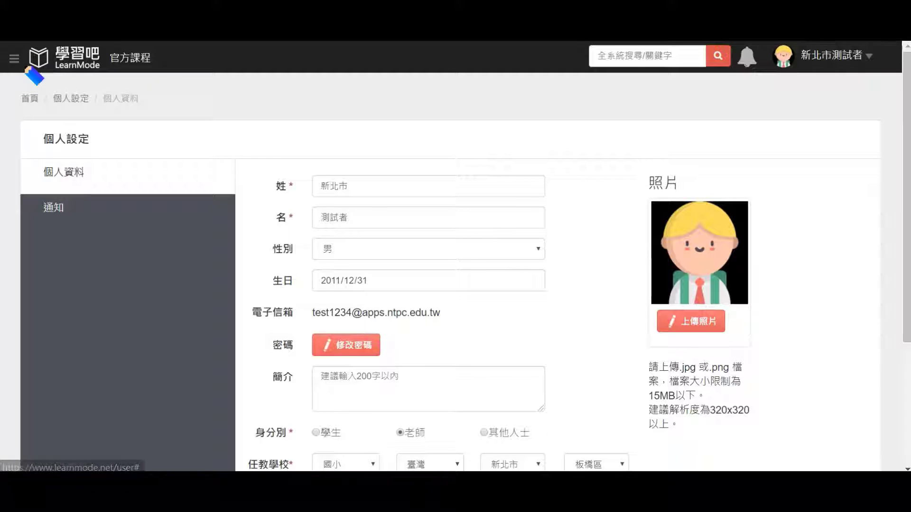
- In 成員管理, import the 親師生 accounts by creating class groups for 306 and 204國語
left_click(14, 58)
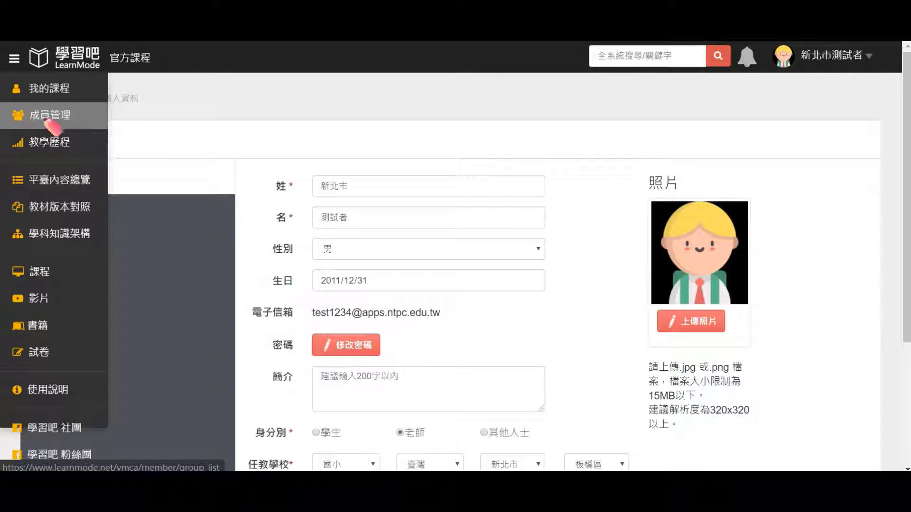
left_click(67, 119)
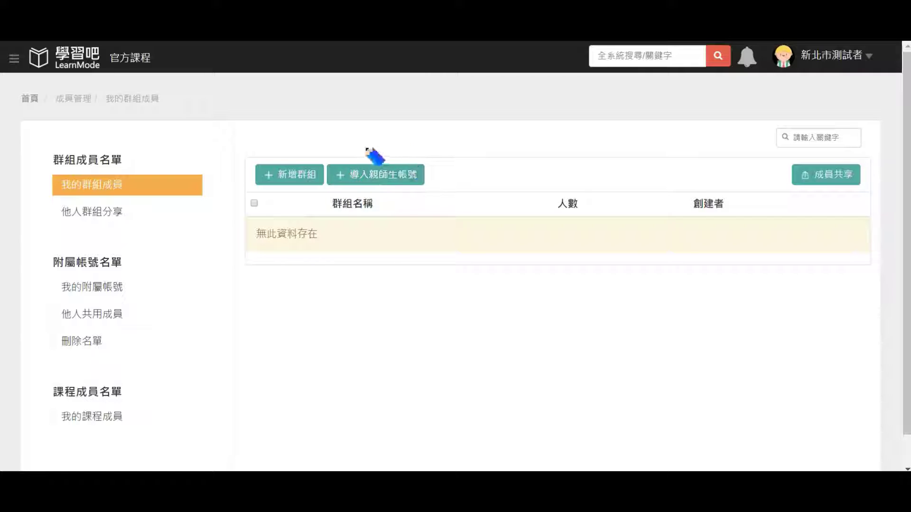
left_click(383, 179)
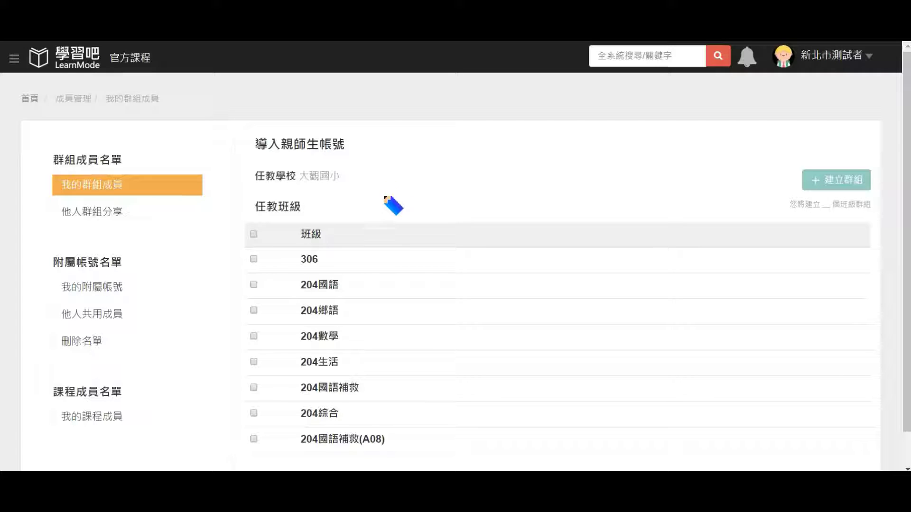
scroll(390, 287, "down", 2)
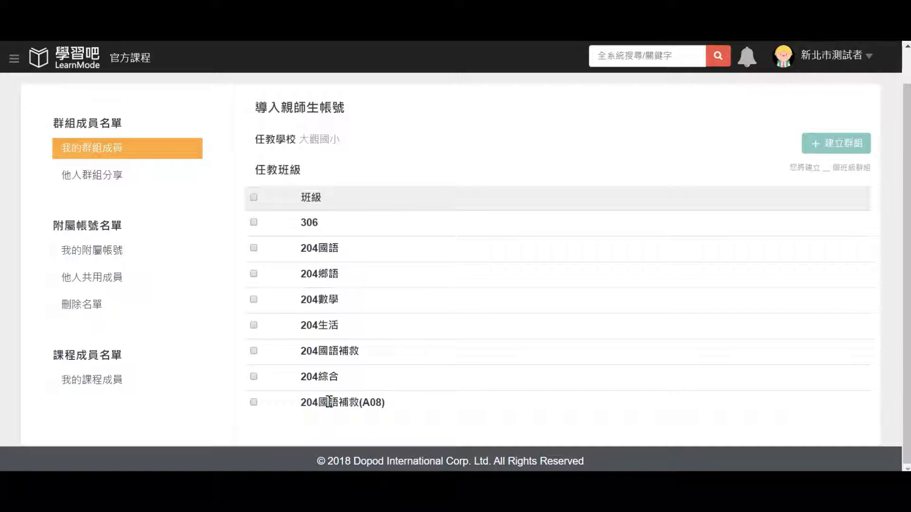
left_click(253, 222)
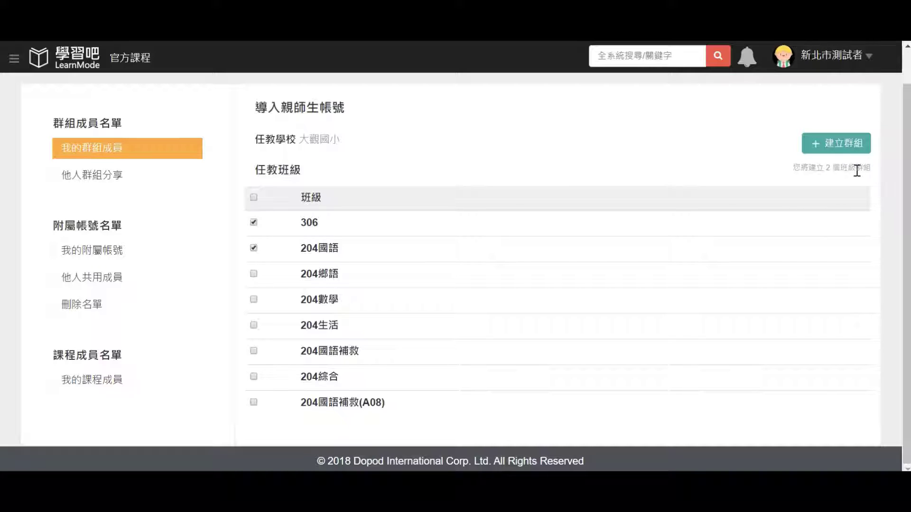
left_click(850, 147)
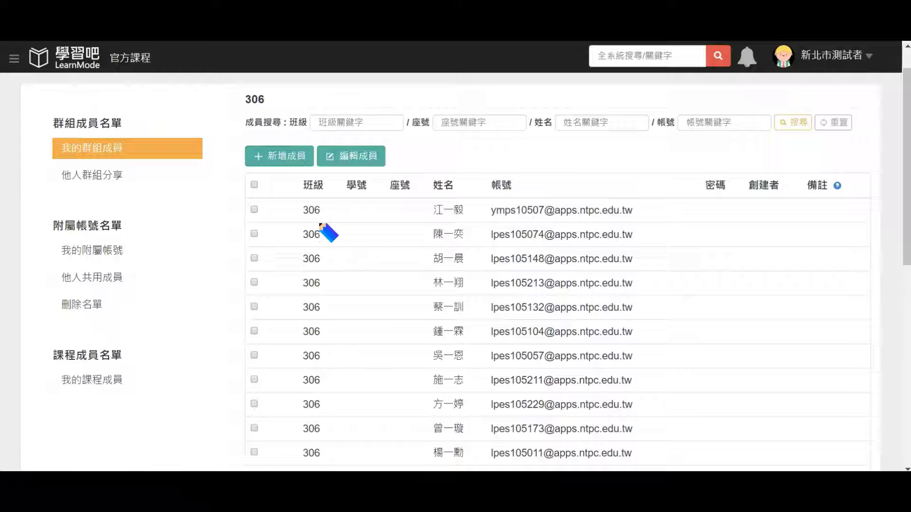
- Look through the member list of group 306 and return to the 我的群組成員 overview
scroll(532, 356, "down", 10)
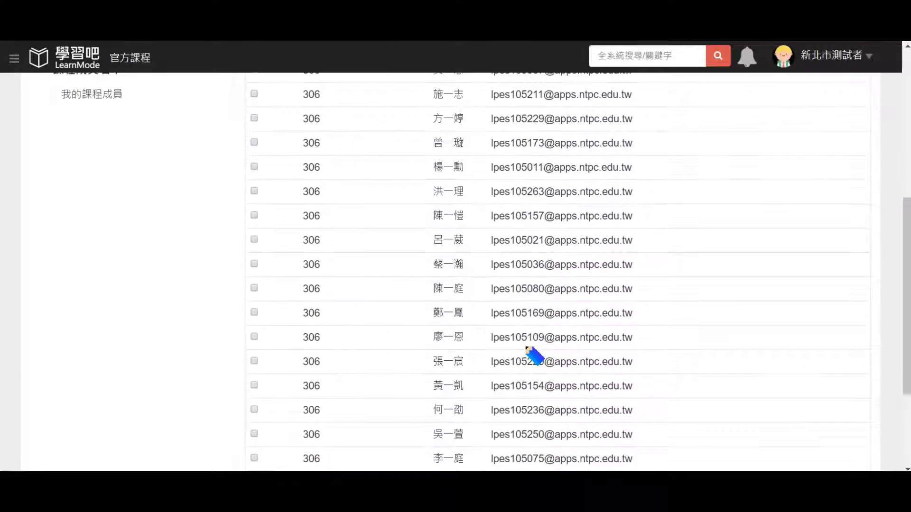
scroll(533, 356, "up", 10)
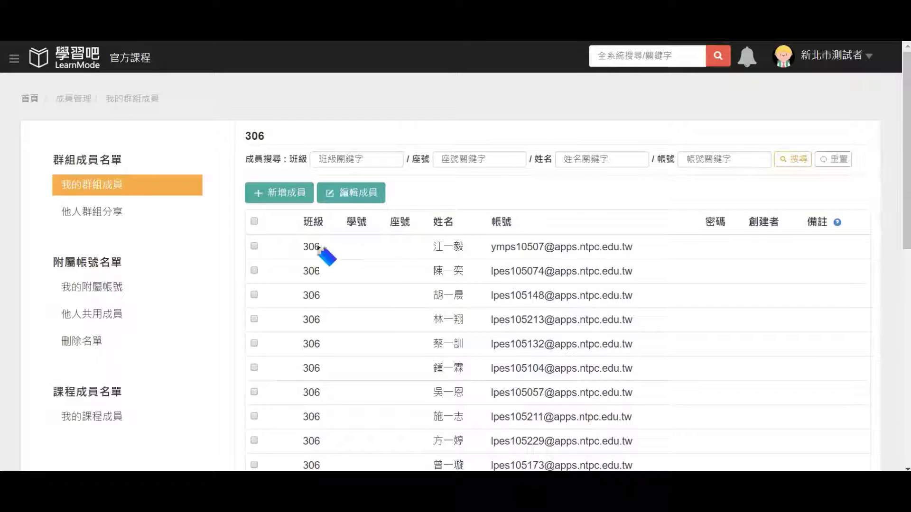
left_click(92, 185)
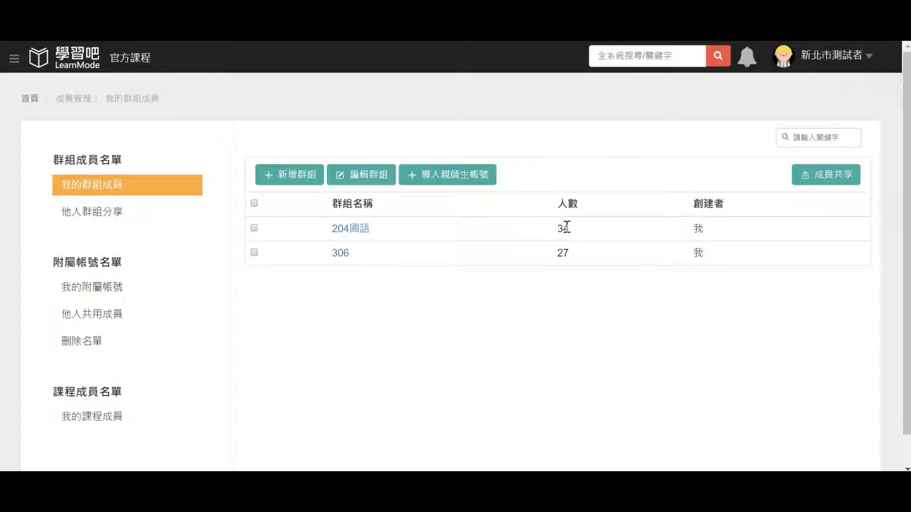
- Check the classes available for 導入親師生帳號 and the account options, and return to the 我的群組成員 overview
left_click(456, 183)
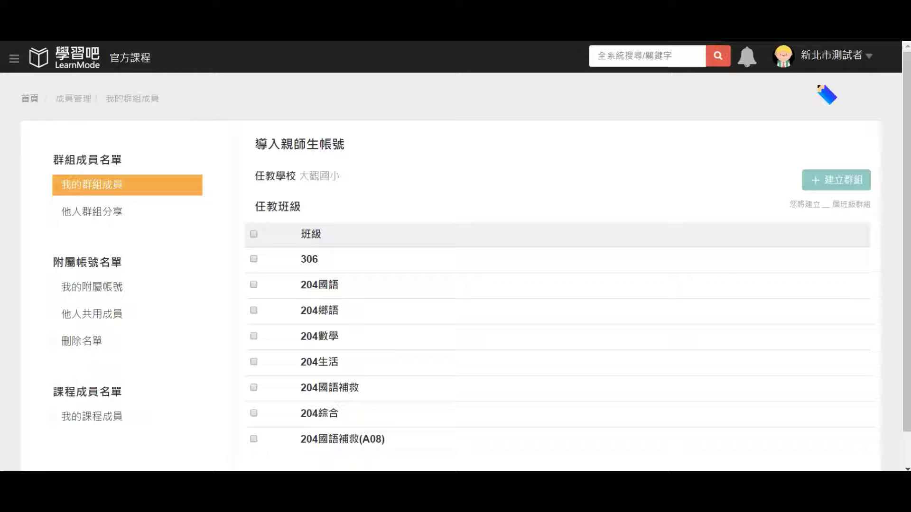
left_click(826, 64)
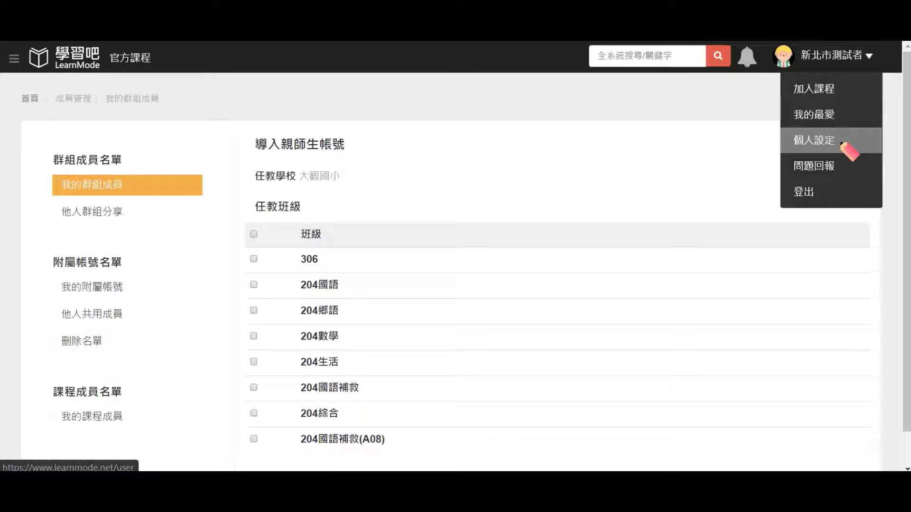
left_click(473, 209)
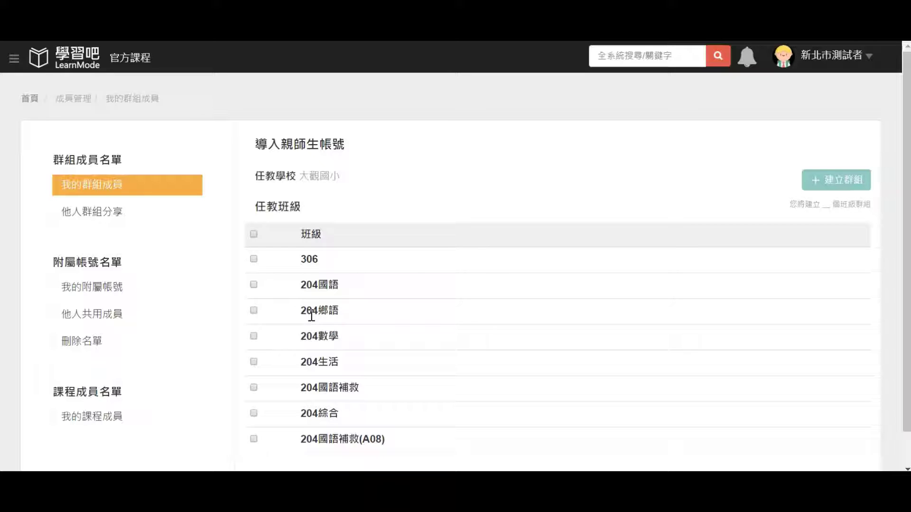
left_click(100, 192)
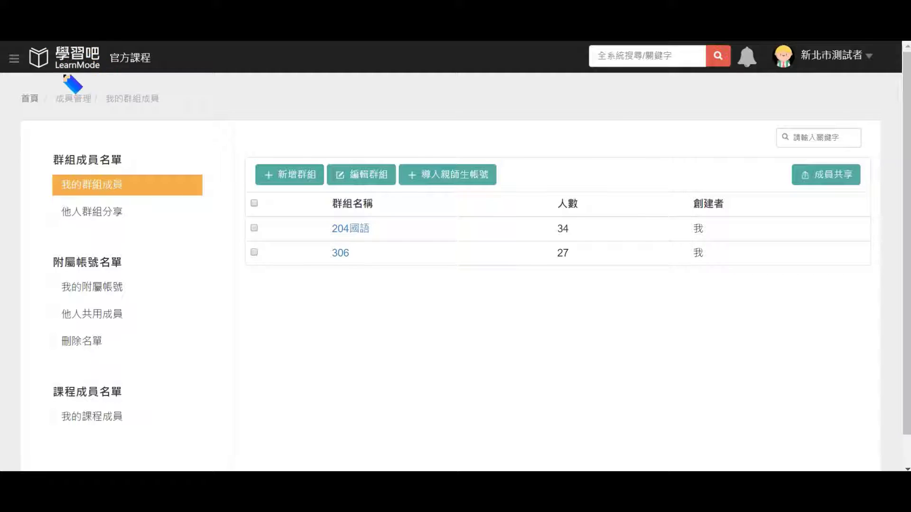
- From the home page's 推薦課程, open the 國語日報 - 讀報課程 course
left_click(71, 59)
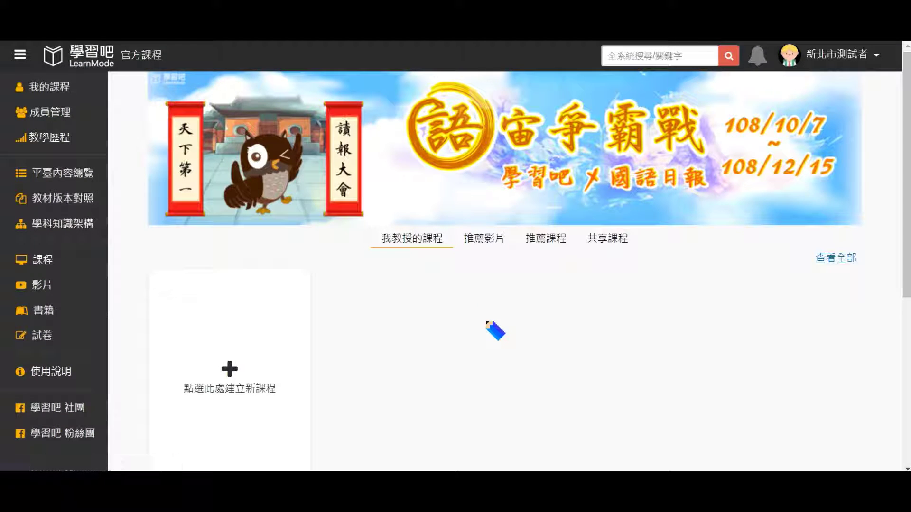
left_click(550, 238)
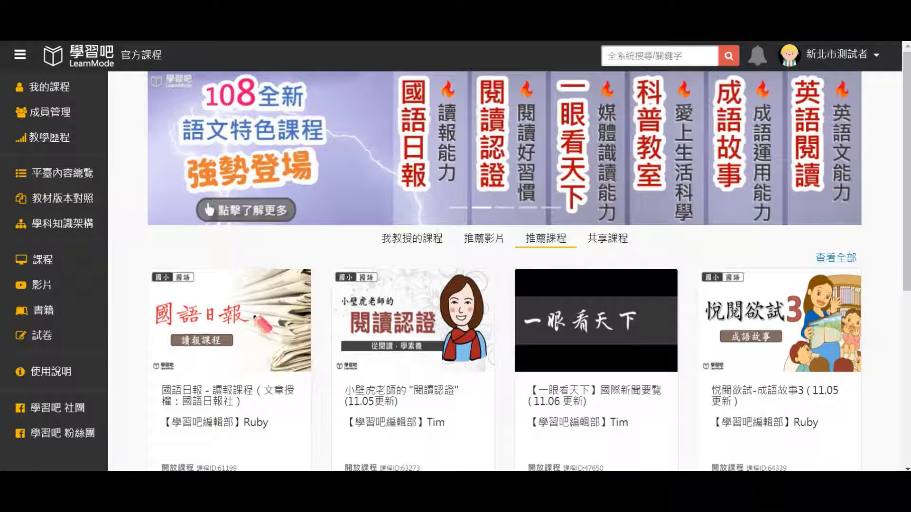
left_click(259, 317)
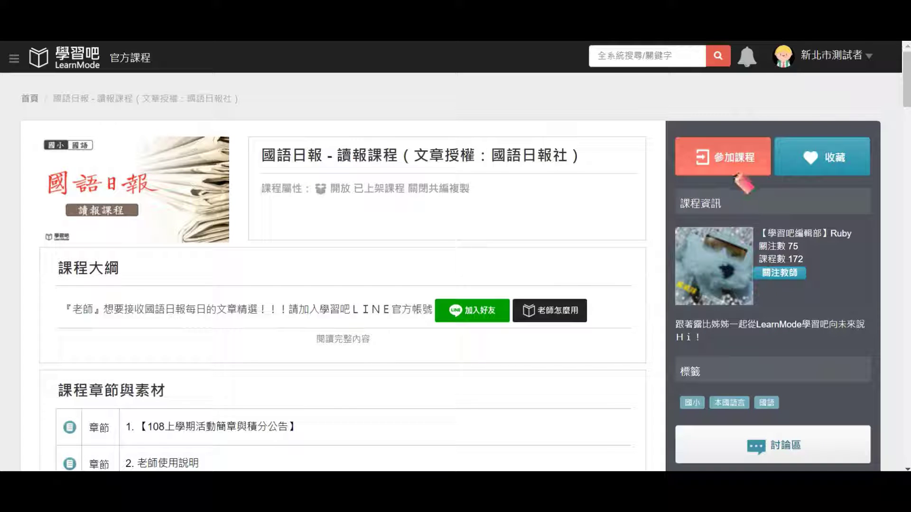
- Join the 國語日報 - 讀報課程 course and apply for its teaching assistant permission (助教權限)
left_click(733, 157)
left_click(496, 164)
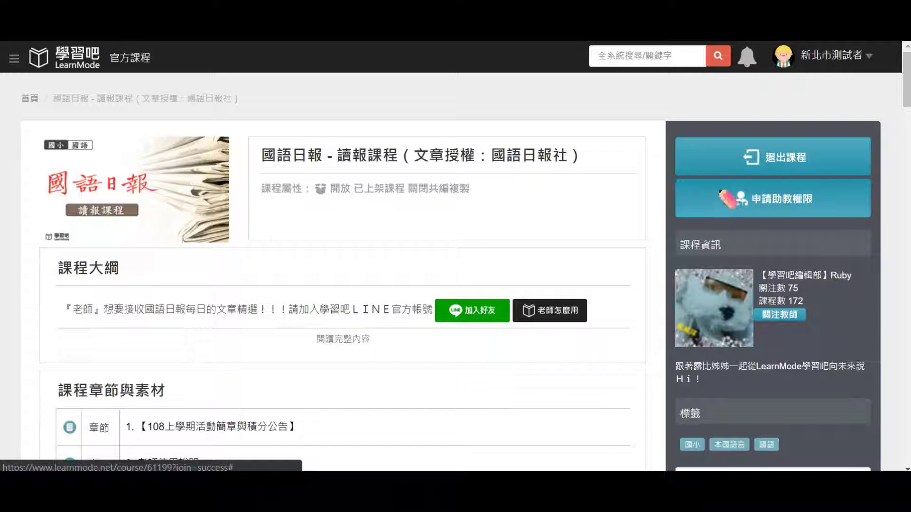
left_click(787, 212)
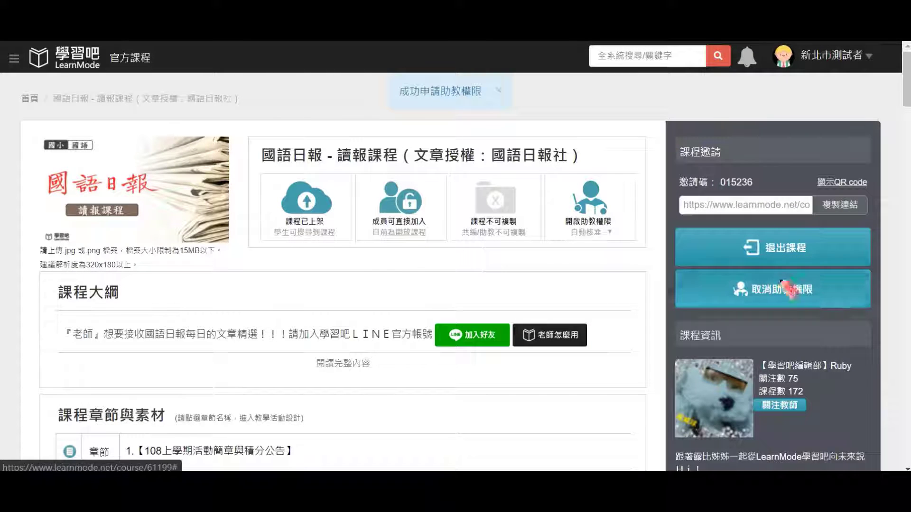
- Open the 成員管理 page of the 國語日報 - 讀報課程 course
scroll(800, 338, "down", 5)
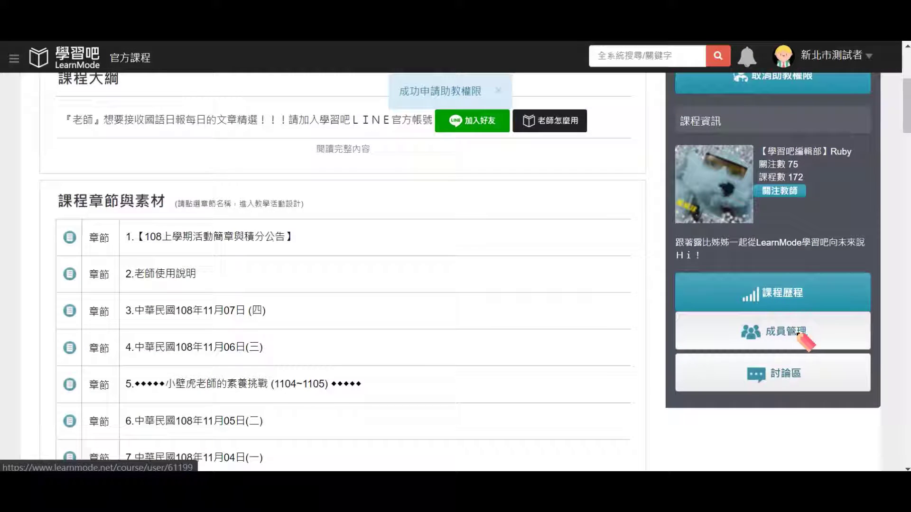
scroll(802, 308, "down", 2)
scroll(807, 254, "down", 2)
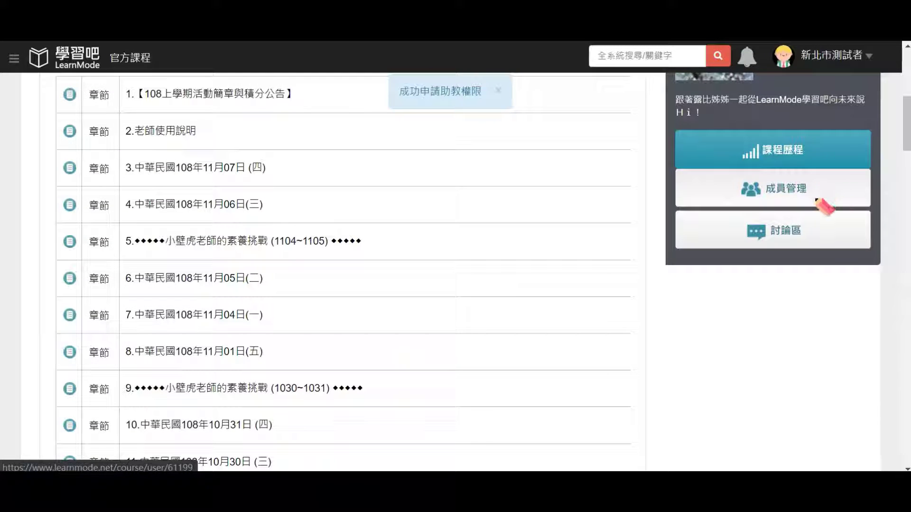
left_click(741, 201)
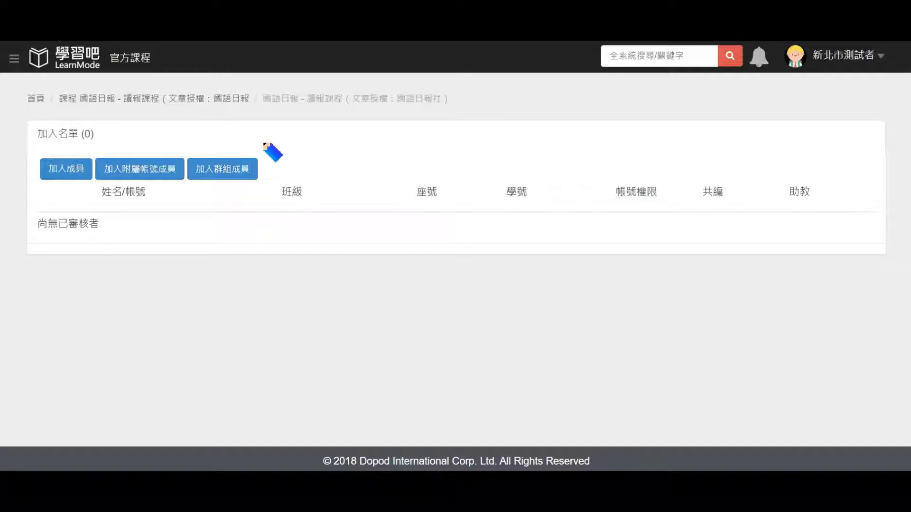
- Add the members of the 204國語 and 306 groups to the course's 加入名單
left_click(237, 173)
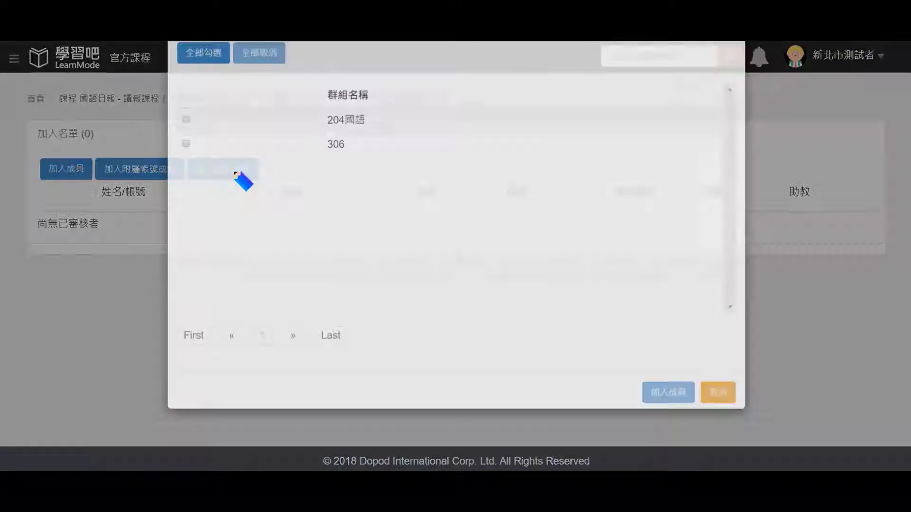
left_click(187, 164)
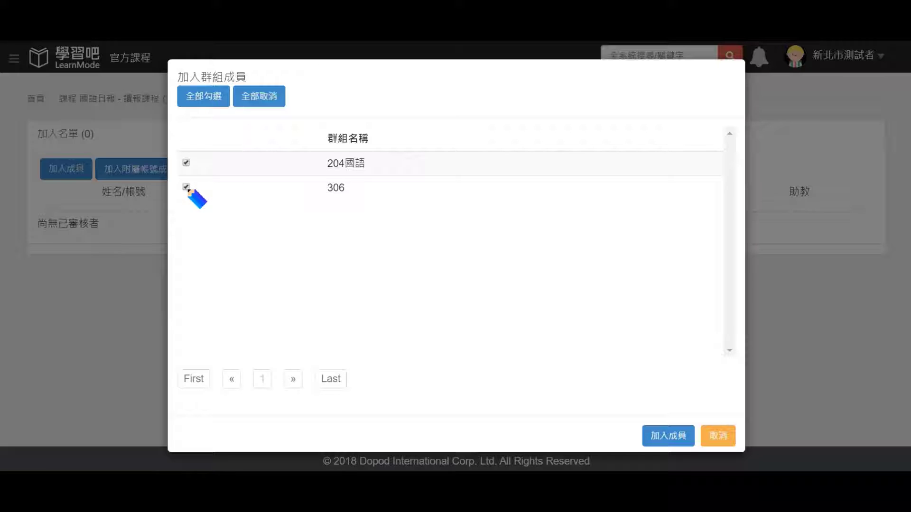
left_click(688, 437)
left_click(720, 437)
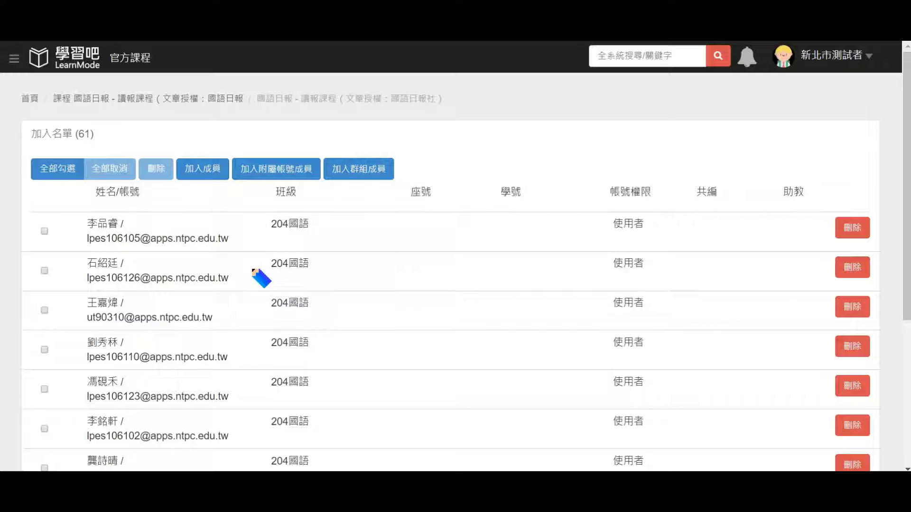
- Return to the 國語日報 - 讀報課程 course page and open the chapter 中華民國108年11月07日 (四)
left_click(176, 99)
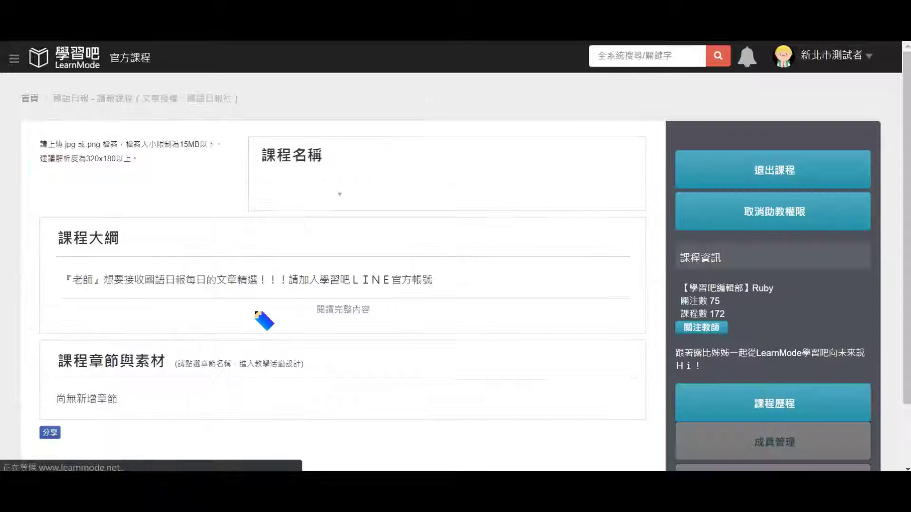
scroll(266, 323, "down", 4)
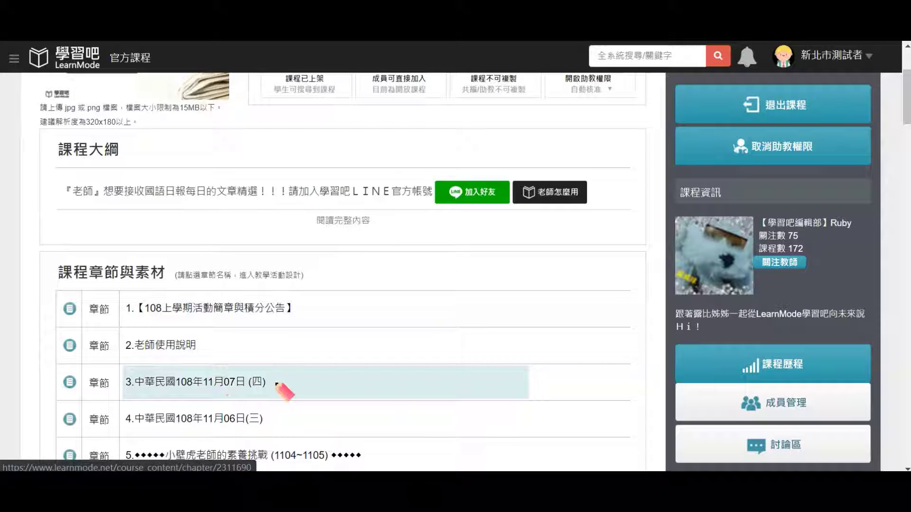
scroll(283, 386, "down", 1)
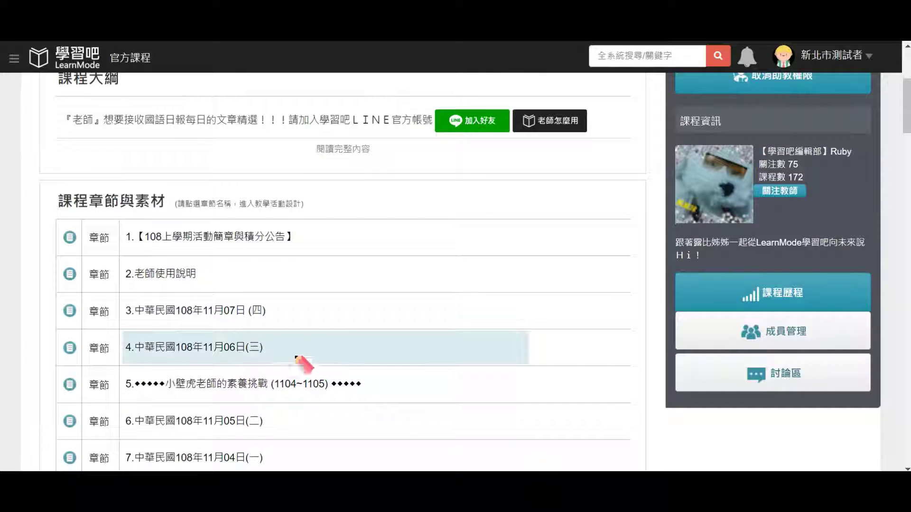
left_click(231, 322)
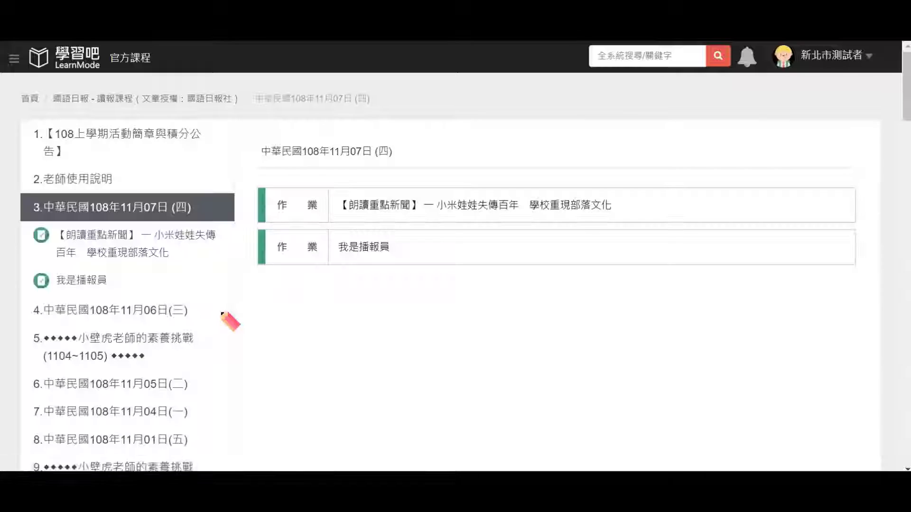
- In the chapter 中華民國108年11月06日(三), open the 【朗讀重點新聞】 assignment on 中學生辨識假新聞 兩成五懷疑卻未查證
left_click(147, 318)
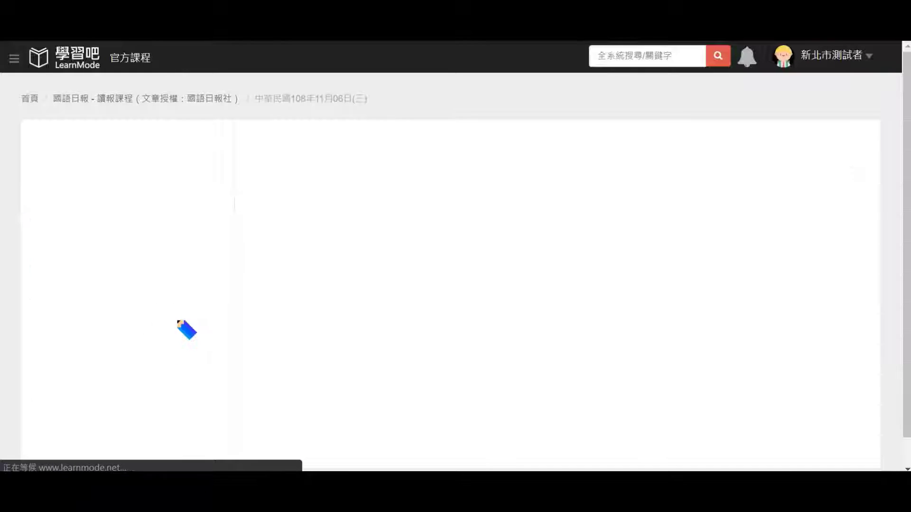
scroll(141, 151, "down", 2)
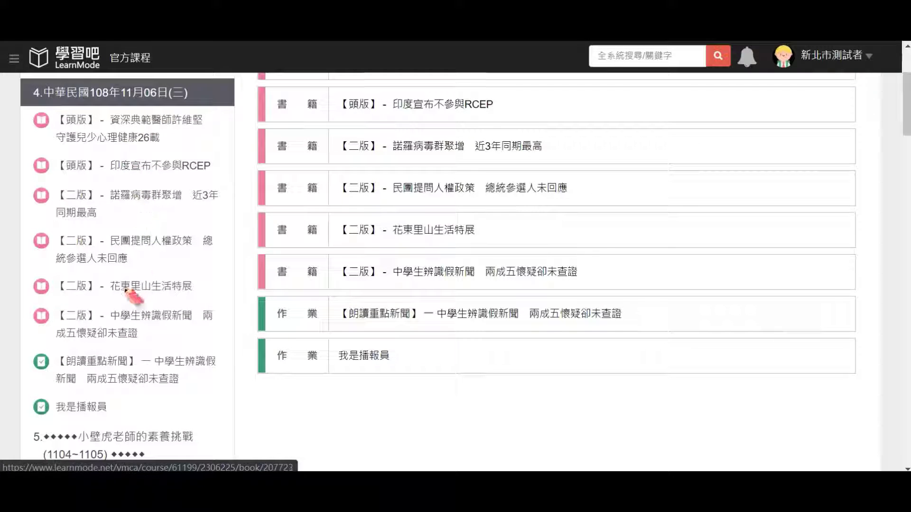
left_click(142, 374)
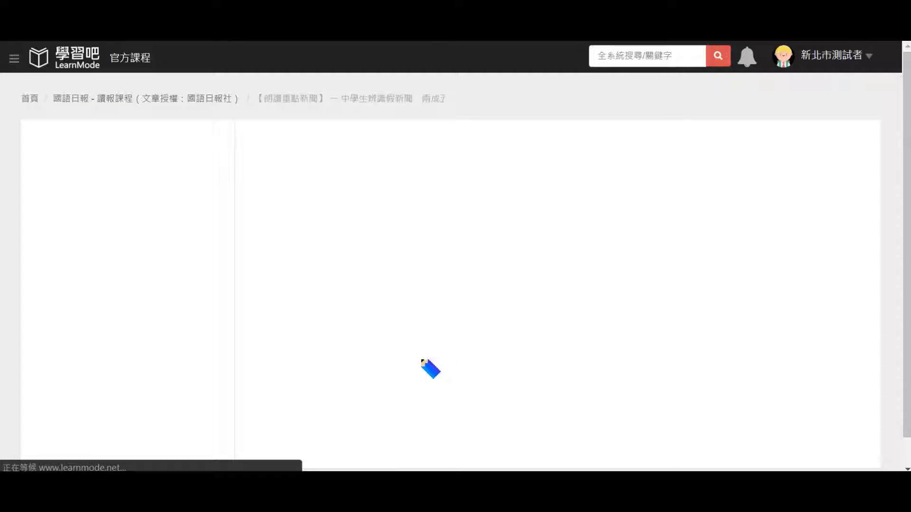